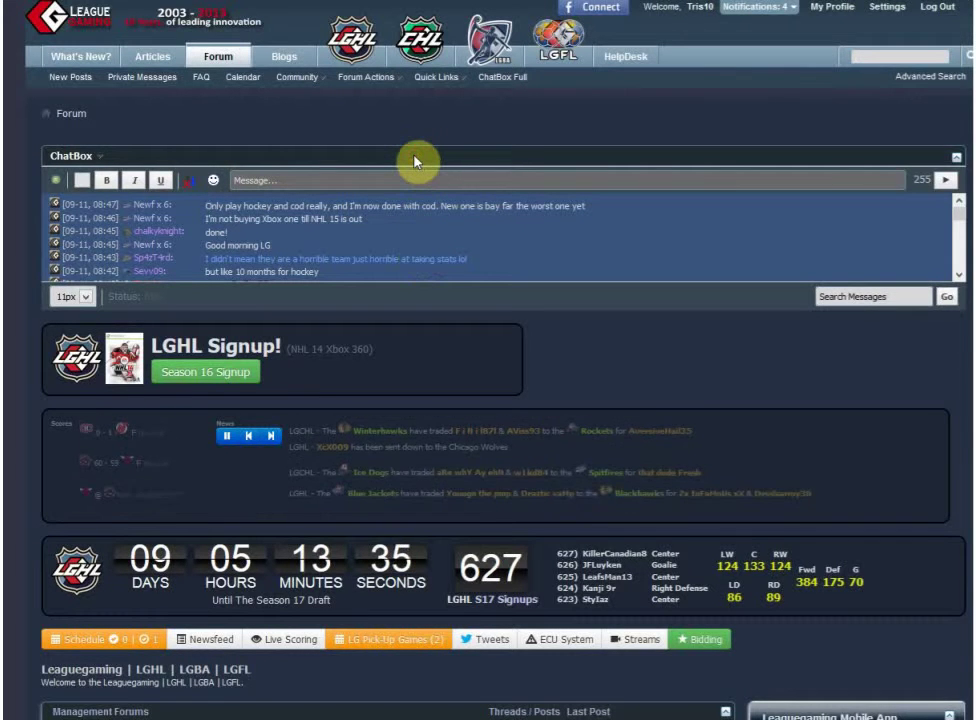
- Open the league's bidding section from the forum home page
scroll(415, 162, "down", 3)
scroll(415, 159, "up", 3)
scroll(450, 200, "down", 3)
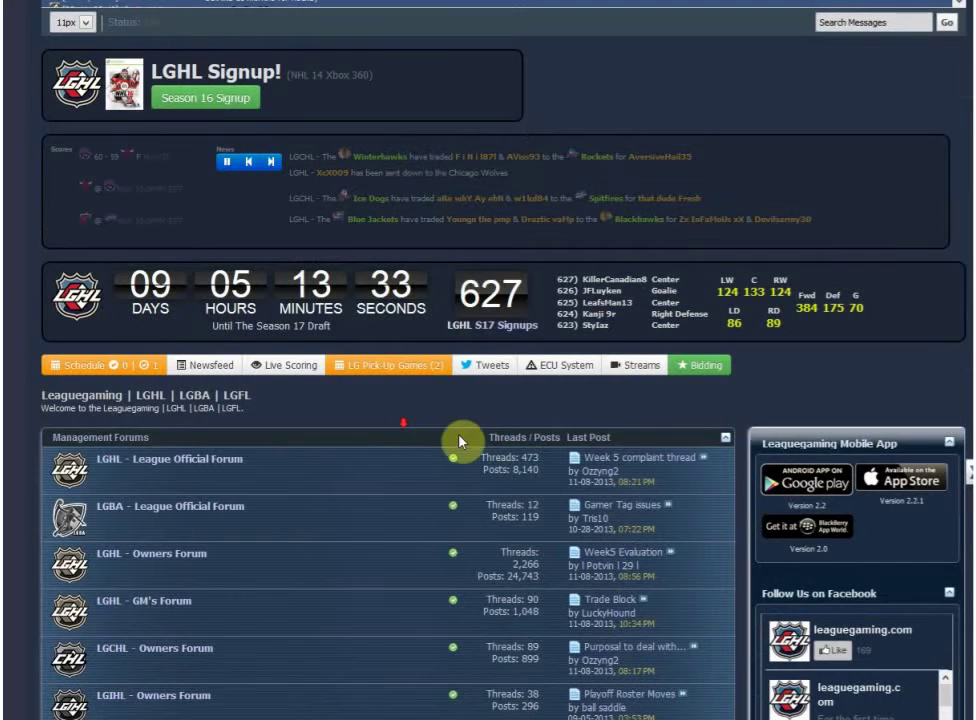
left_click(705, 366)
scroll(707, 375, "down", 3)
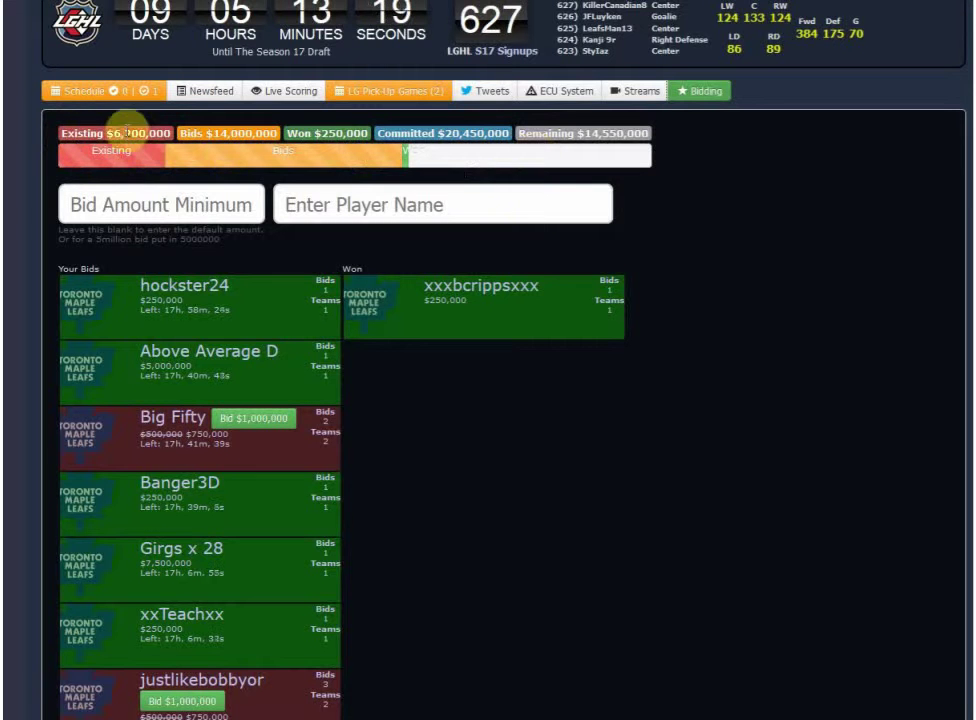
- Examine the team's existing salary amount, the budget summary and the players already won
left_click_drag(61, 133, 147, 133)
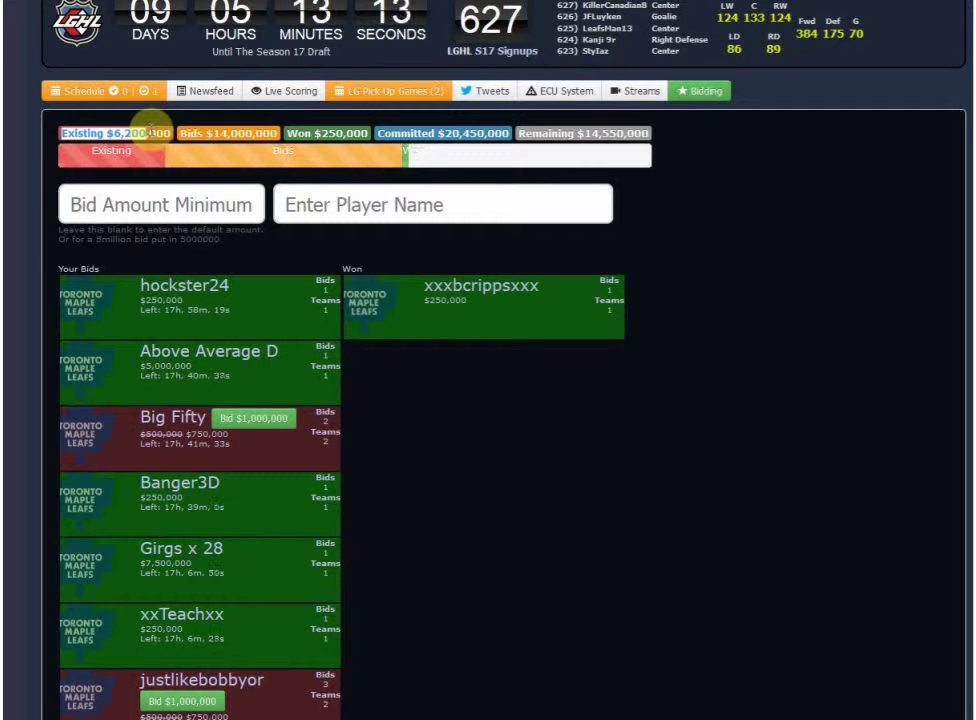
left_click_drag(104, 132, 145, 140)
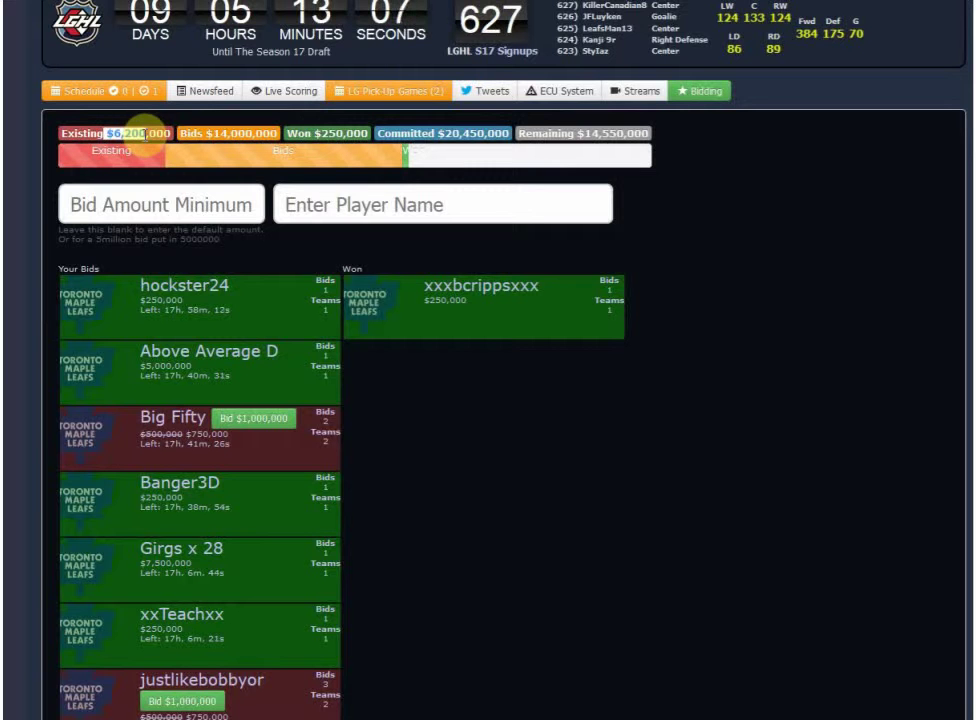
left_click(133, 133)
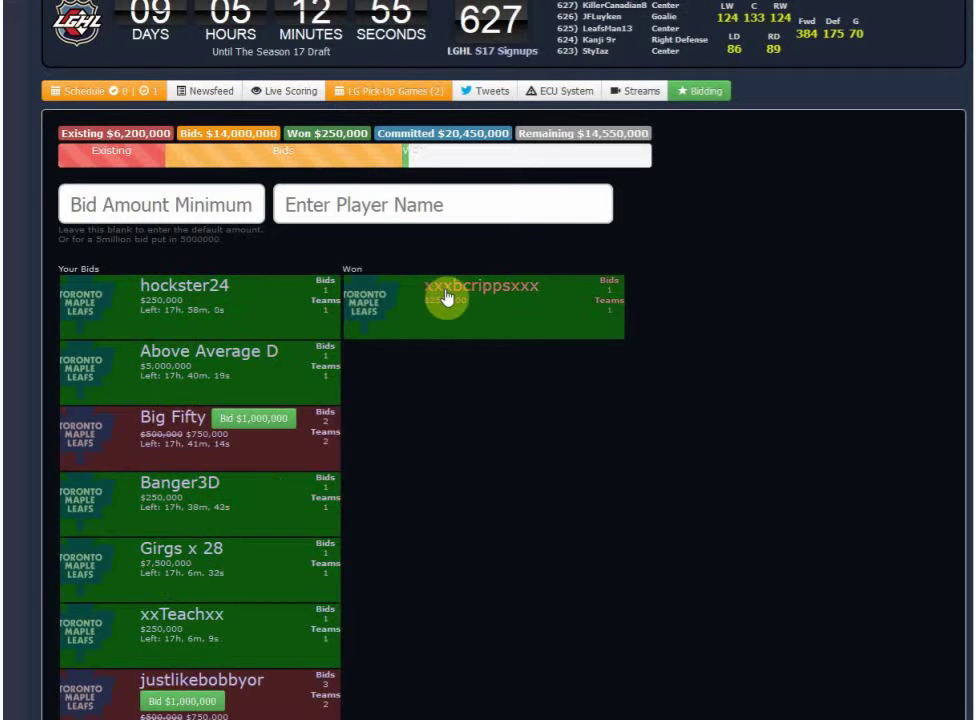
scroll(523, 486, "down", 1)
scroll(523, 486, "up", 1)
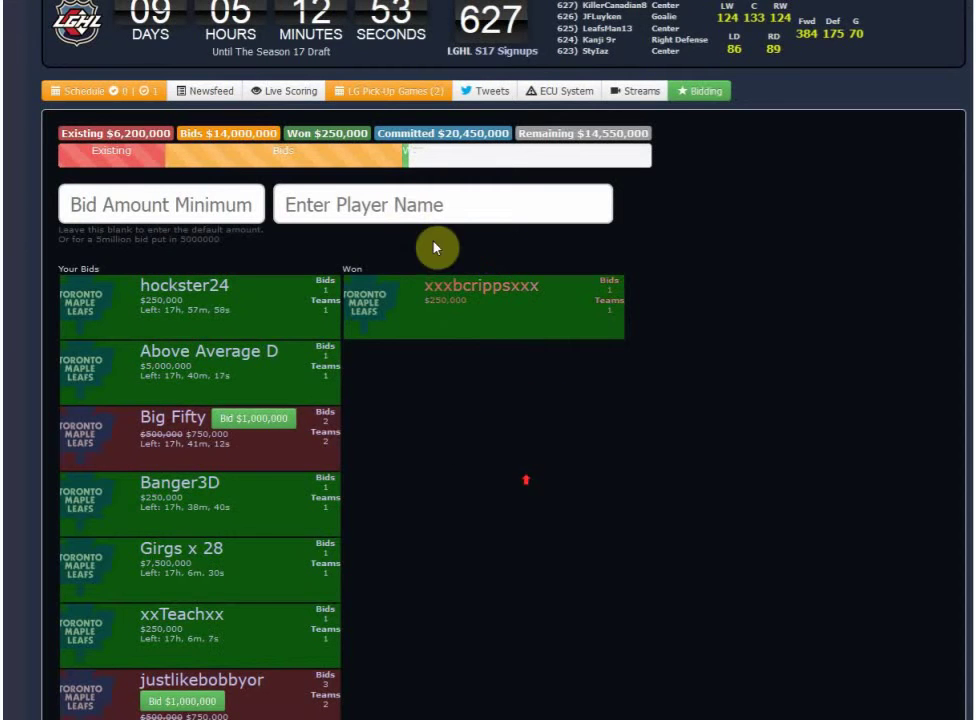
- Find the player FuZe Infinity with the search text "fi" and decline the default minimum bid
left_click(407, 212)
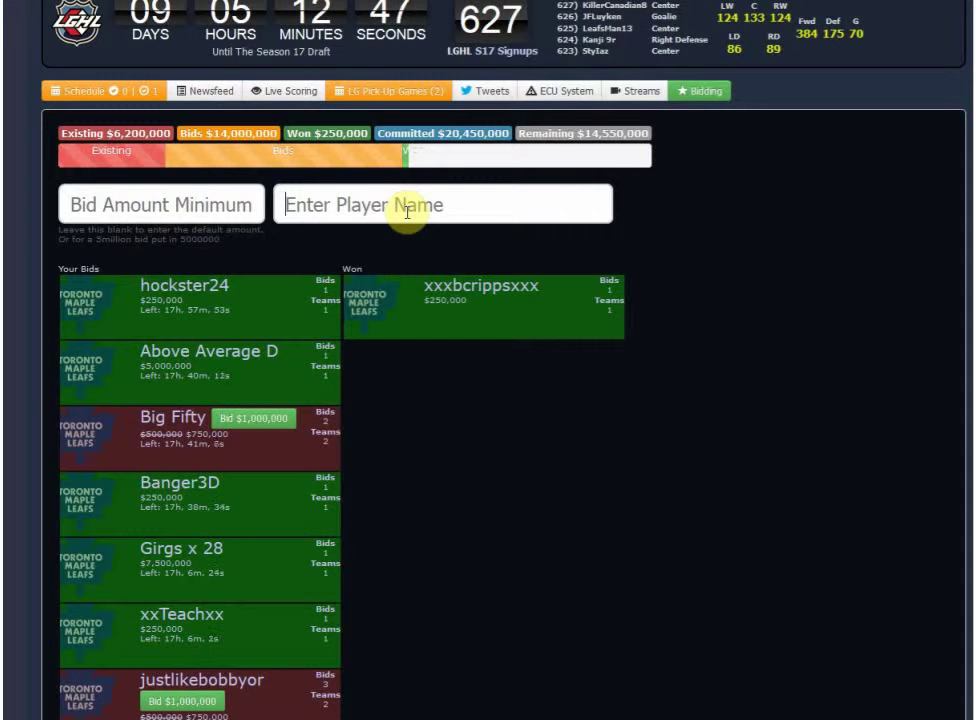
type("fi")
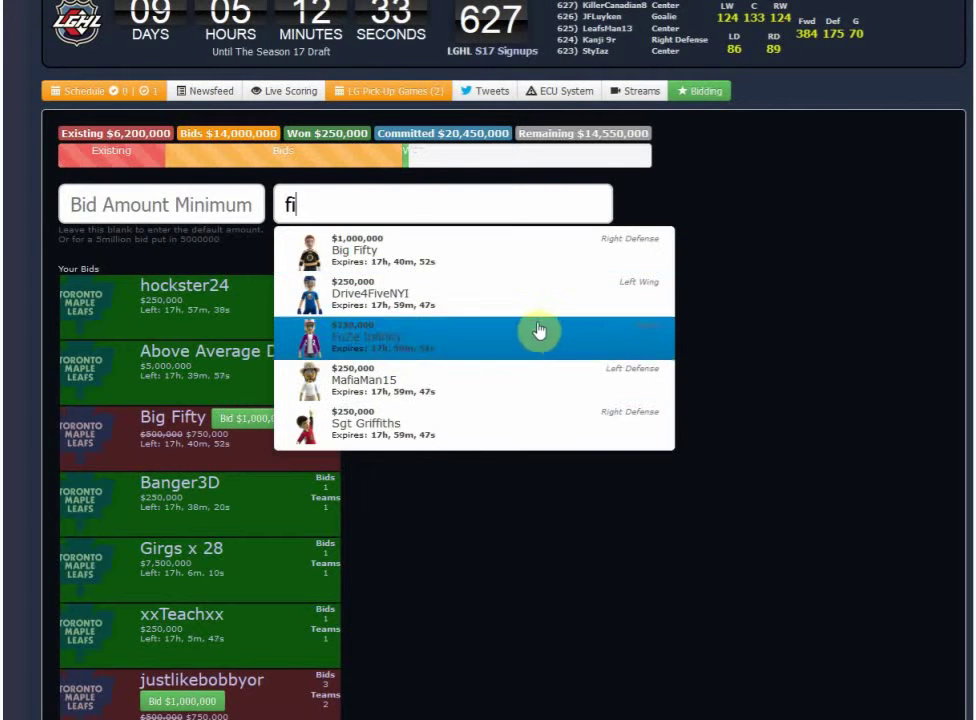
left_click(360, 347)
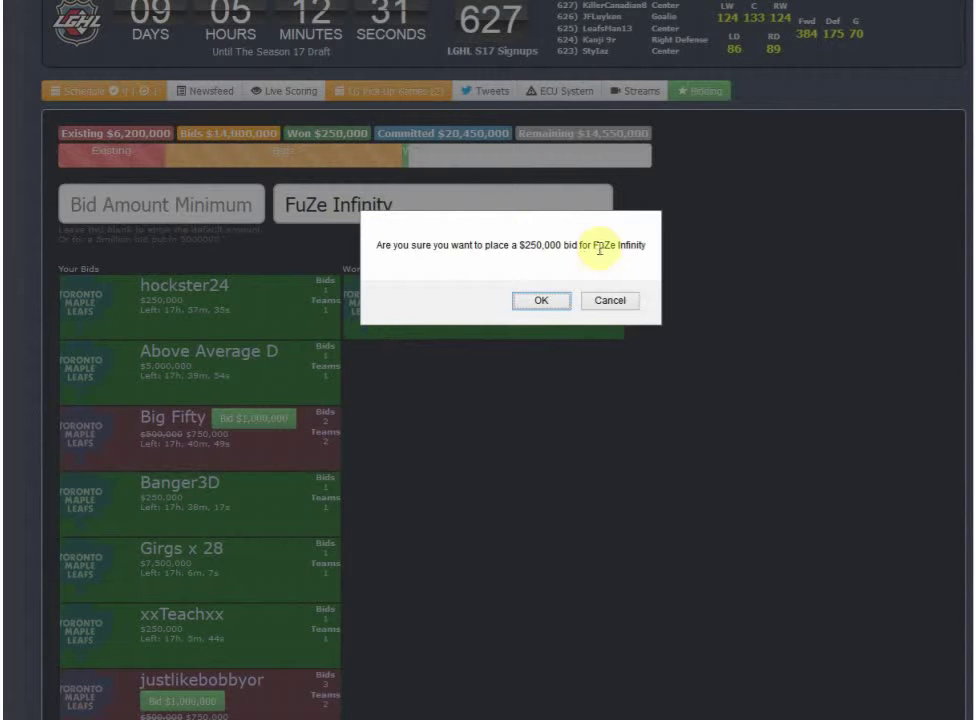
left_click(612, 302)
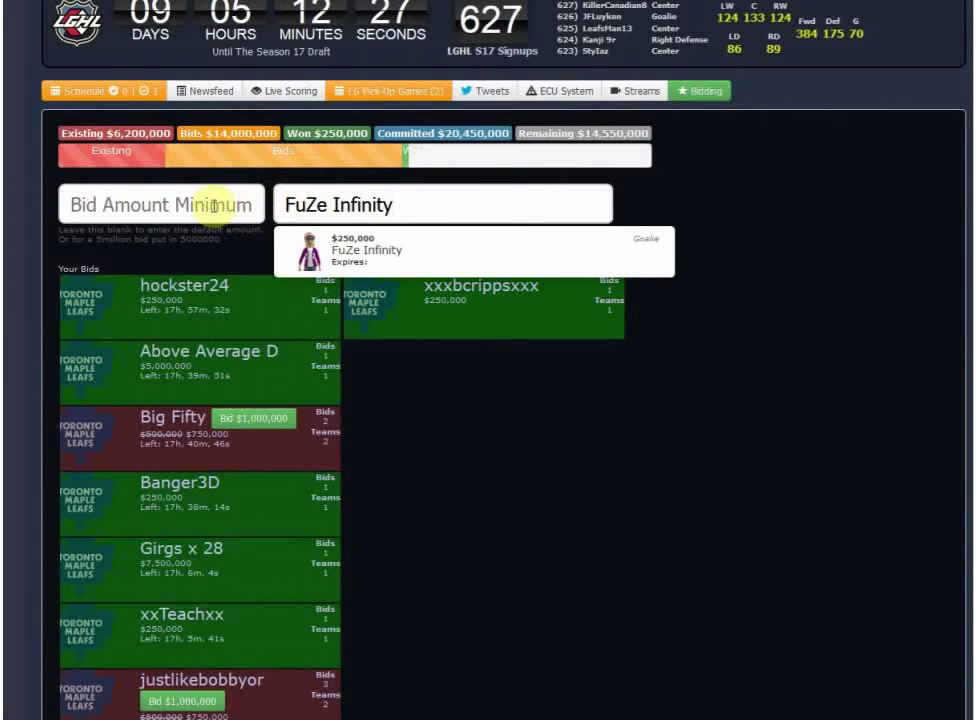
- Place a bid of 2 000 000 for FuZe Infinity and dismiss the result message
left_click(152, 204)
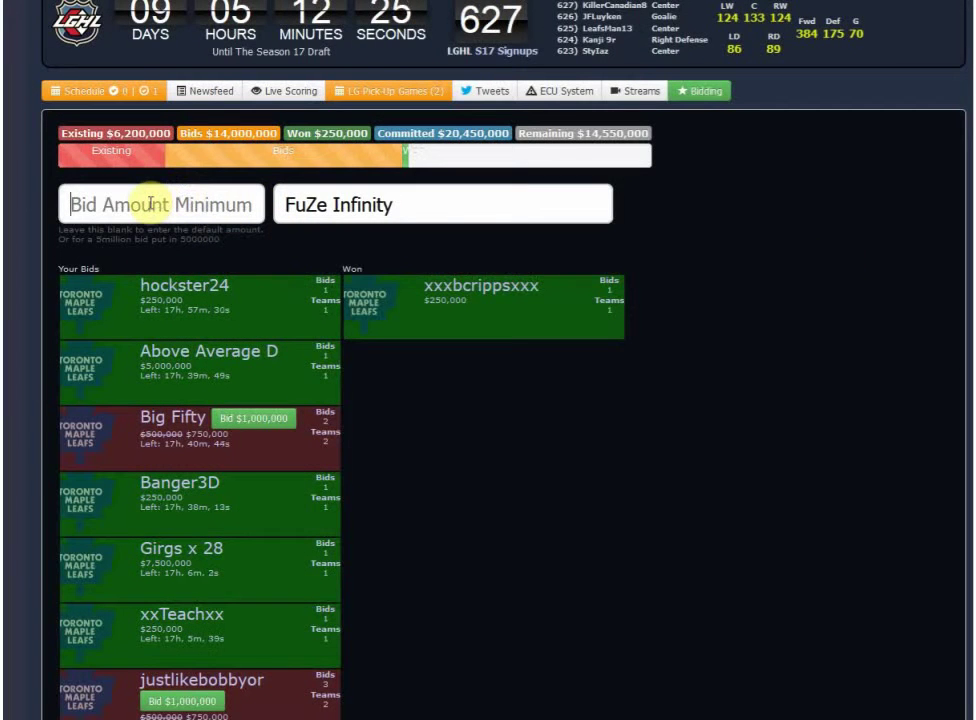
type("20000 000")
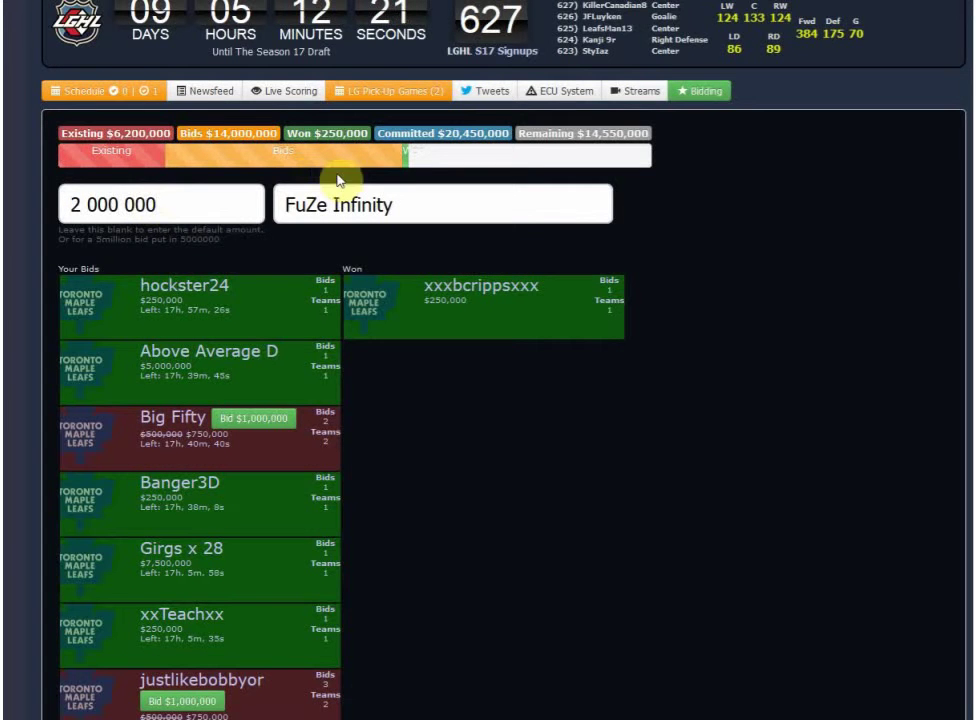
left_click(348, 200)
left_click(368, 258)
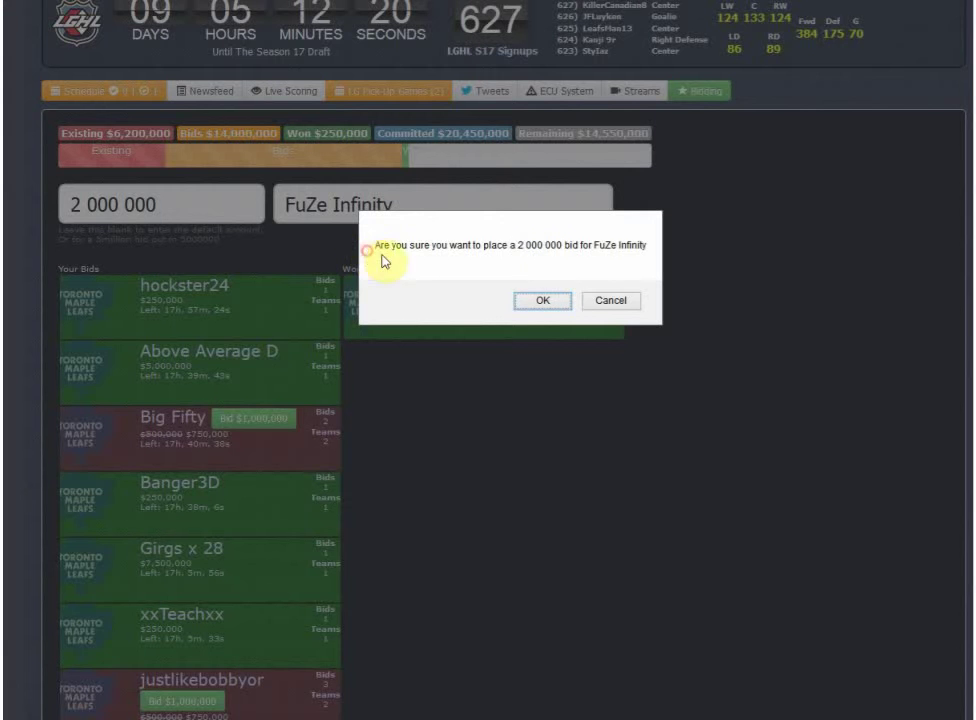
left_click(540, 304)
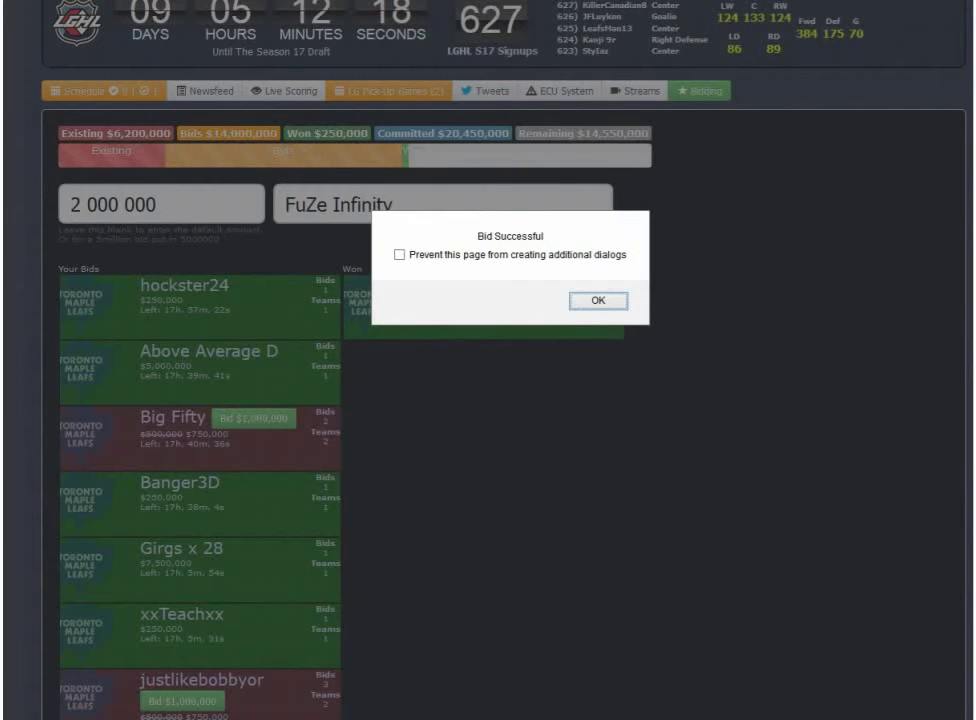
left_click(606, 304)
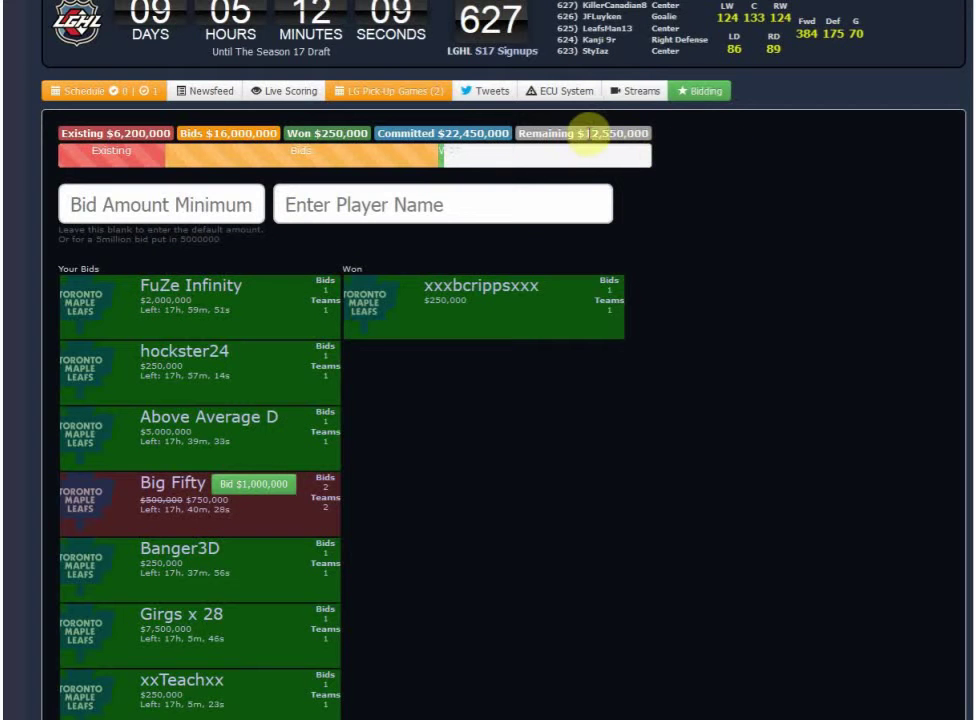
left_click(185, 207)
type("5 ")
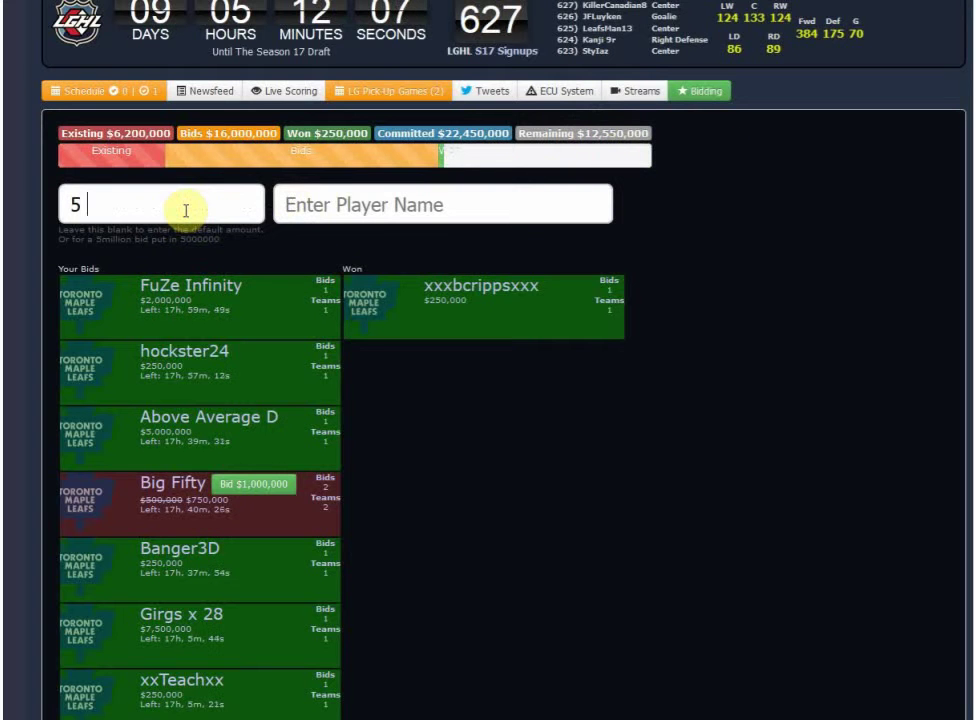
type("000 000")
left_click(350, 198)
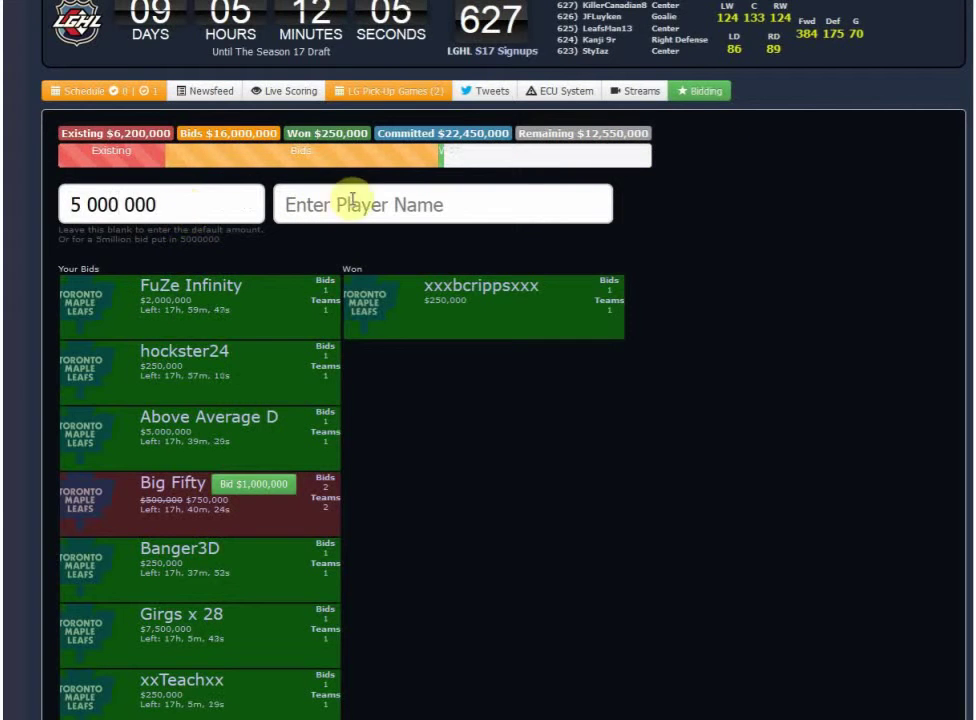
type("red")
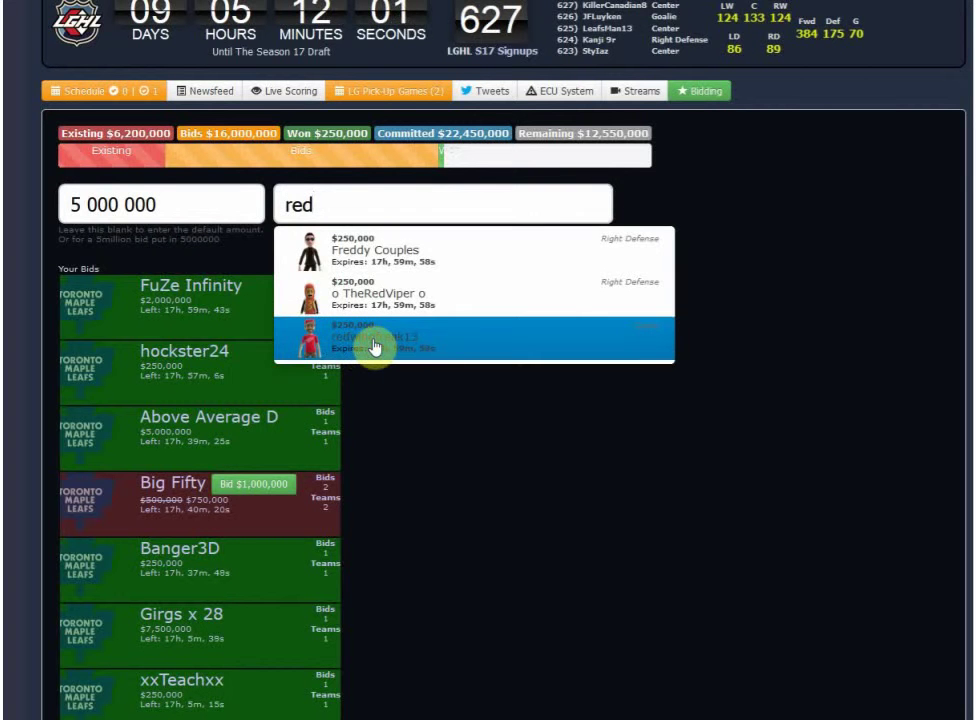
left_click(374, 346)
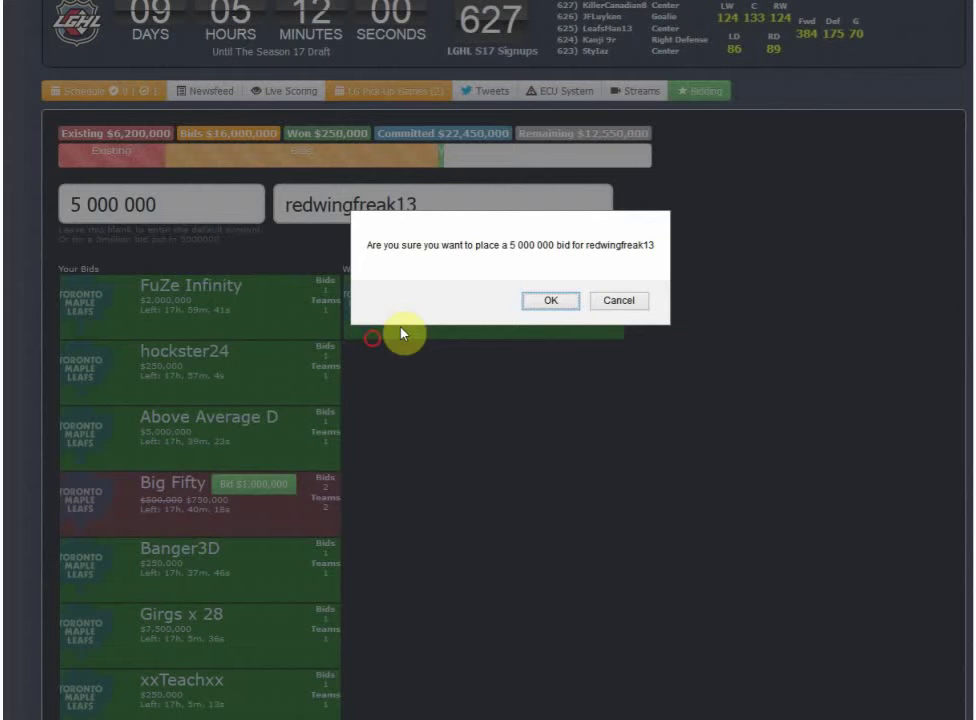
left_click(549, 304)
left_click(580, 301)
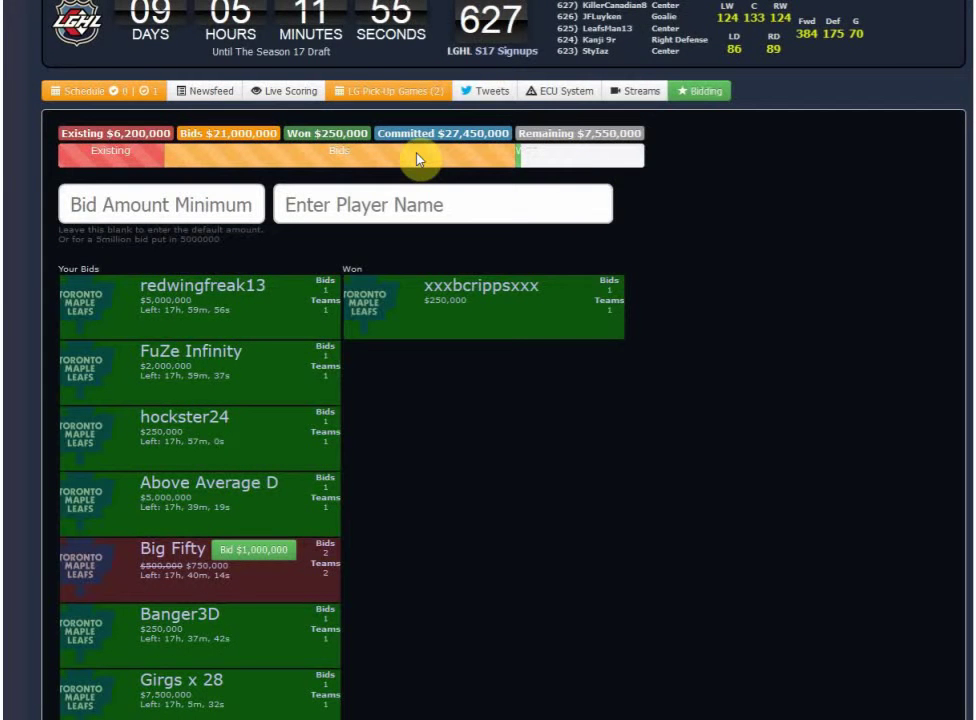
left_click(122, 212)
type("25")
left_click(386, 210)
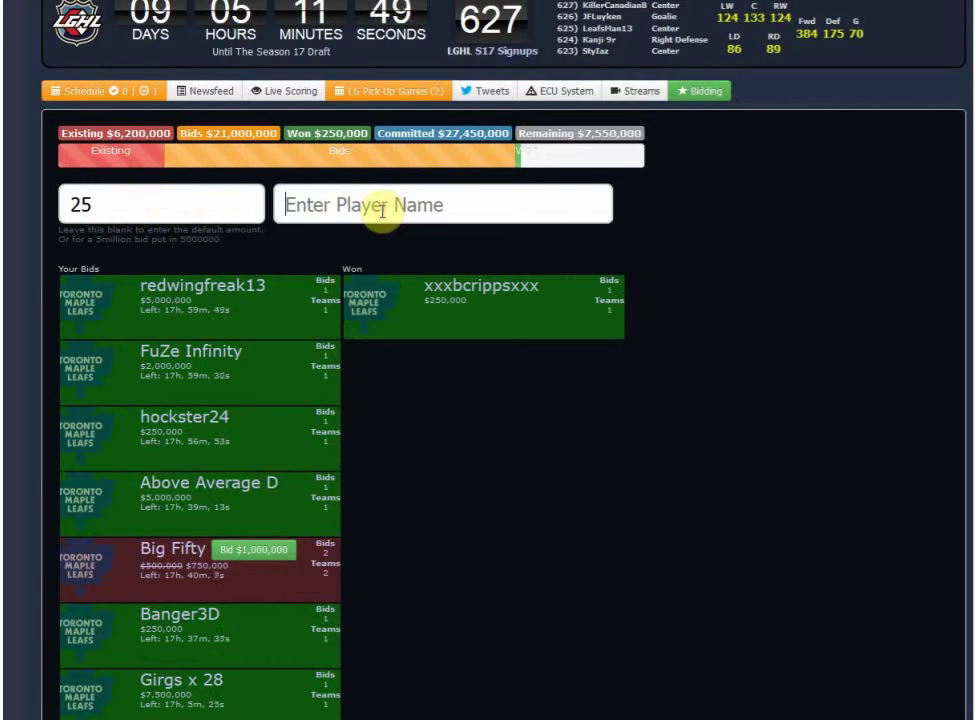
type("bo")
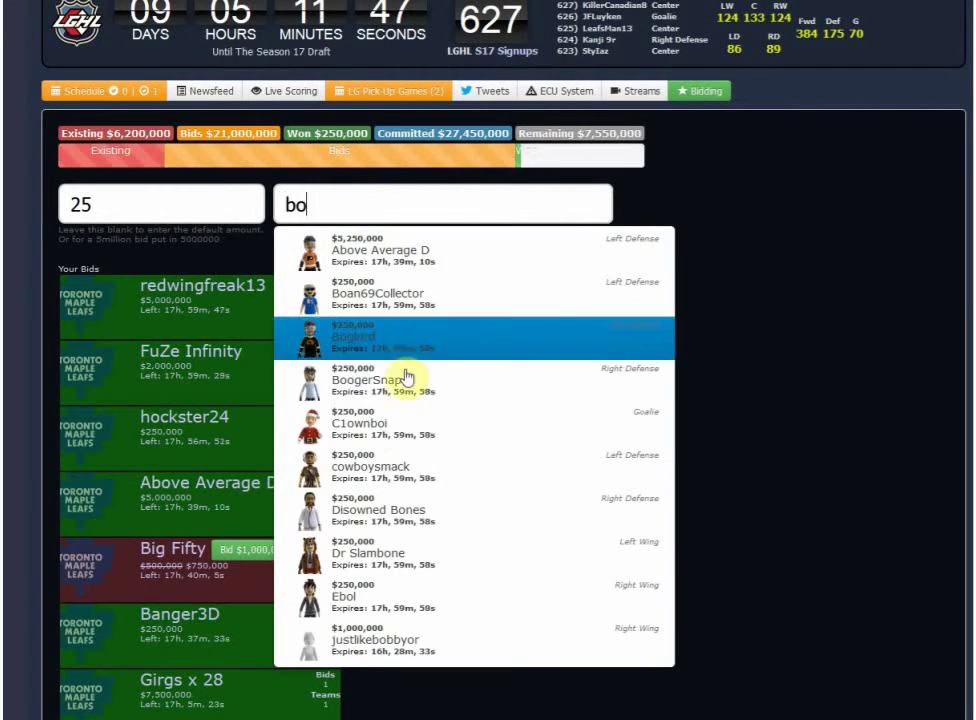
left_click(380, 424)
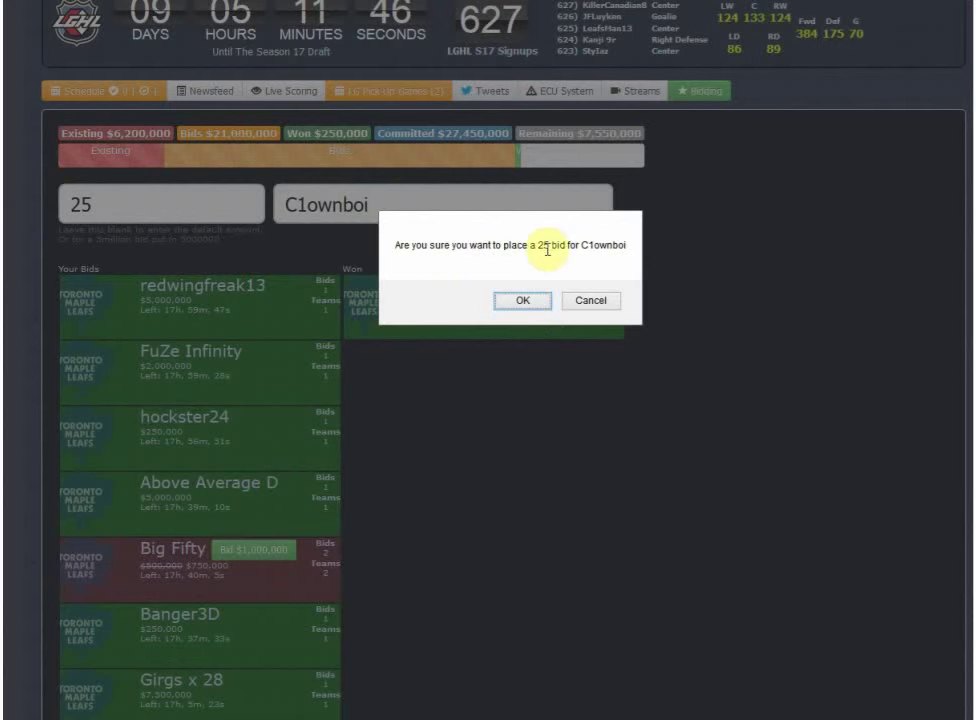
left_click(529, 302)
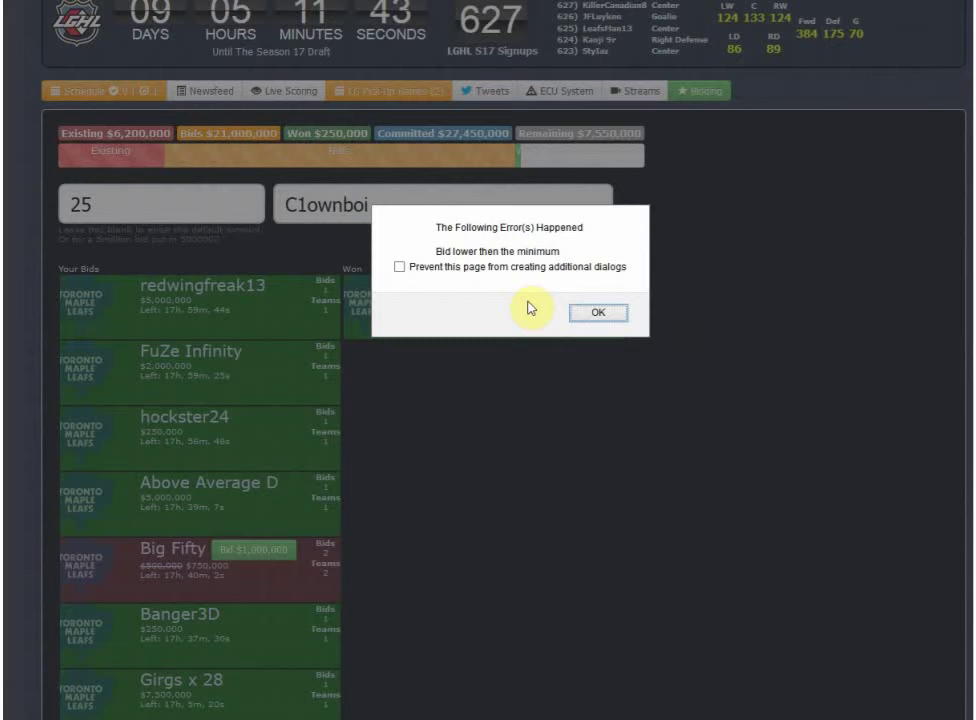
left_click_drag(437, 252, 541, 250)
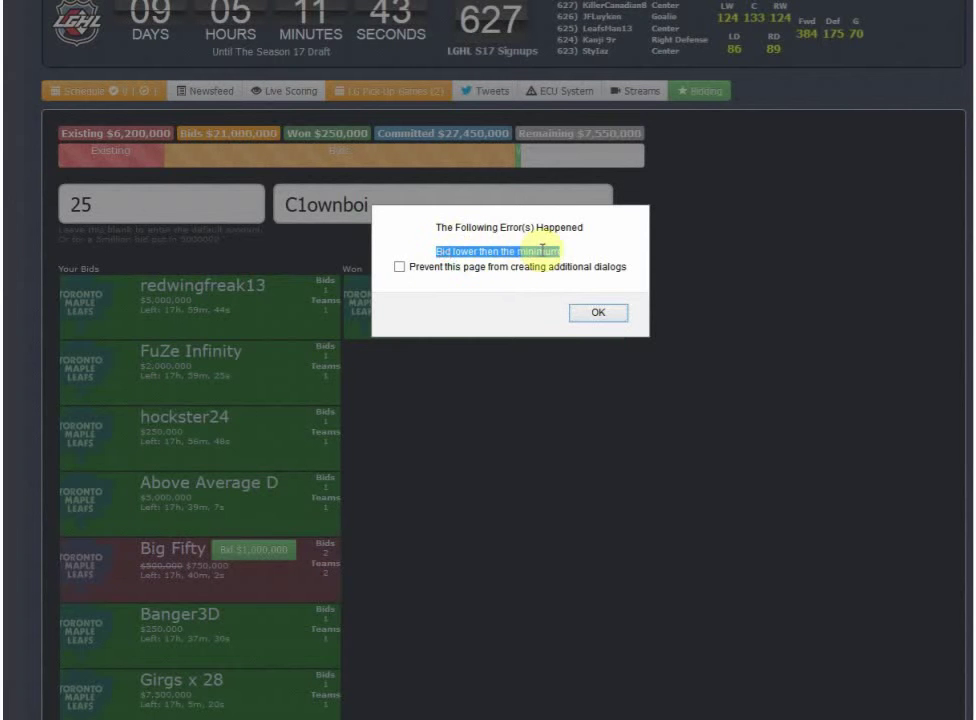
left_click(610, 315)
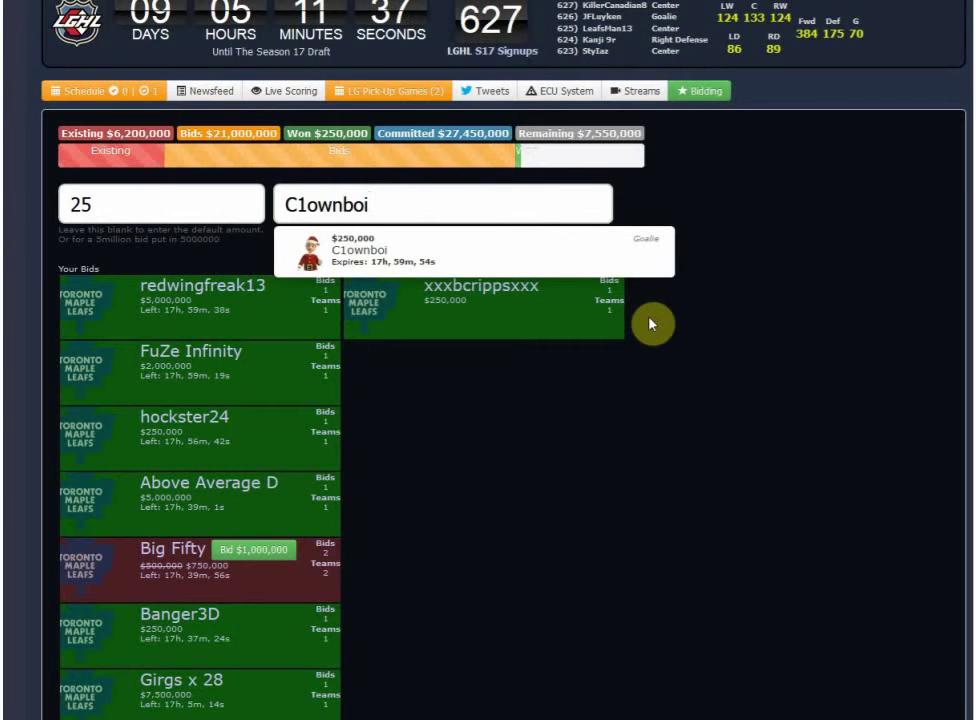
left_click(513, 440)
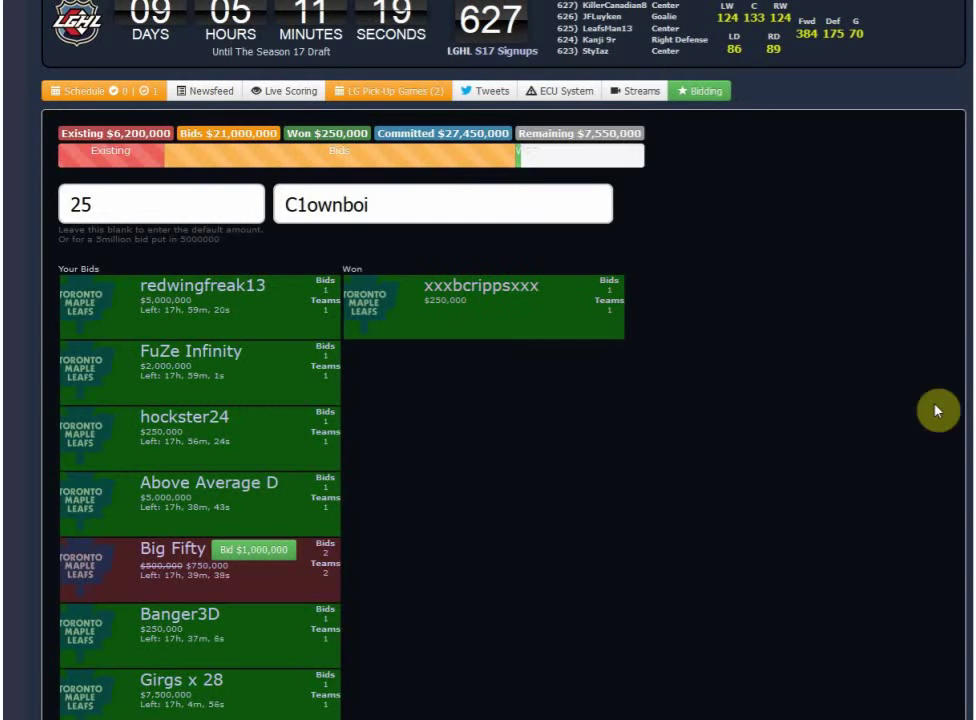
- Check the notifications for bids by other teams and reload the bidding section to view the updated bids
scroll(660, 15, "up", 5)
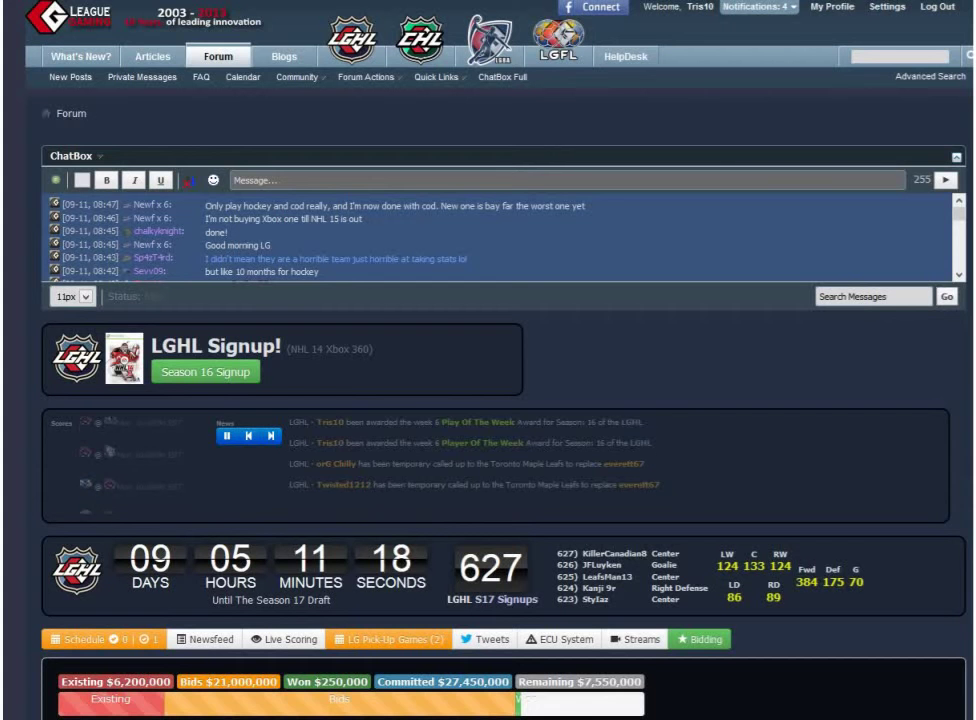
left_click(760, 7)
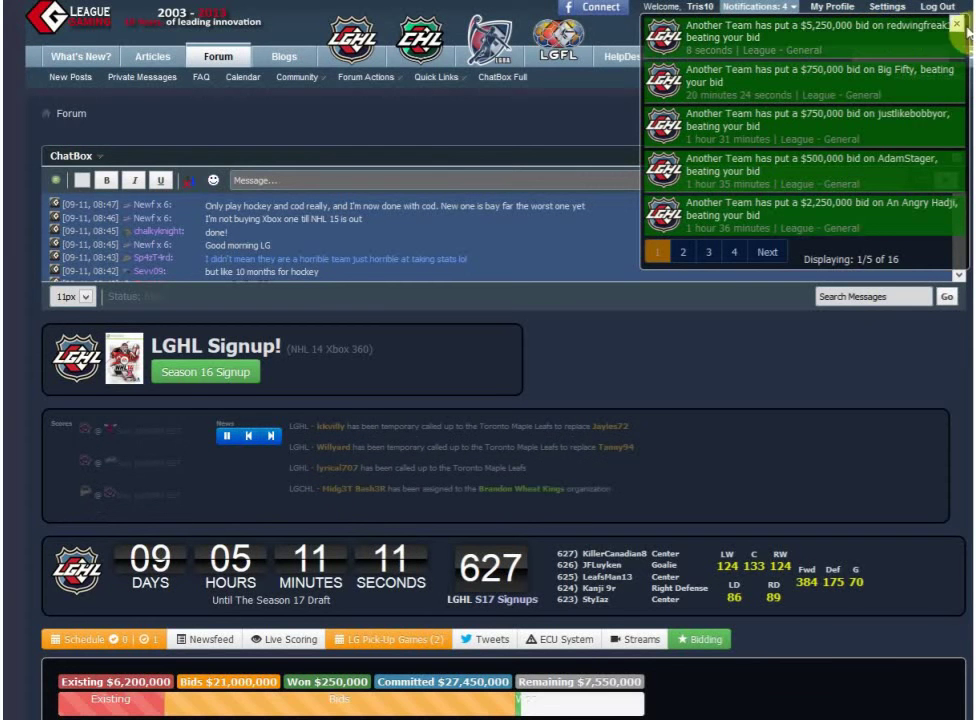
left_click(701, 638)
scroll(701, 600, "down", 2)
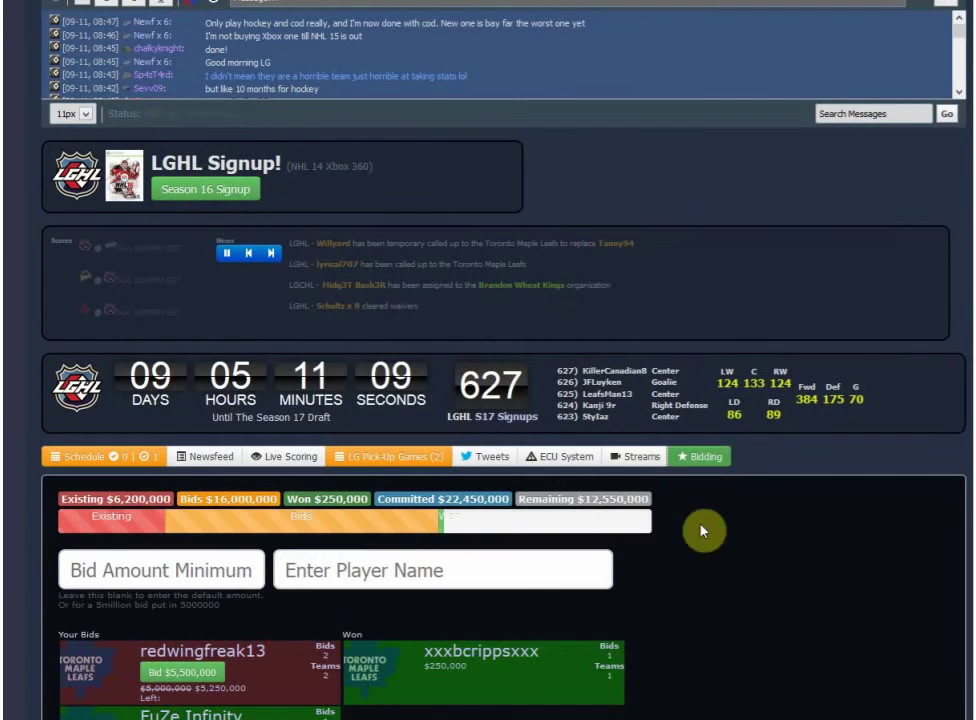
scroll(730, 557, "down", 3)
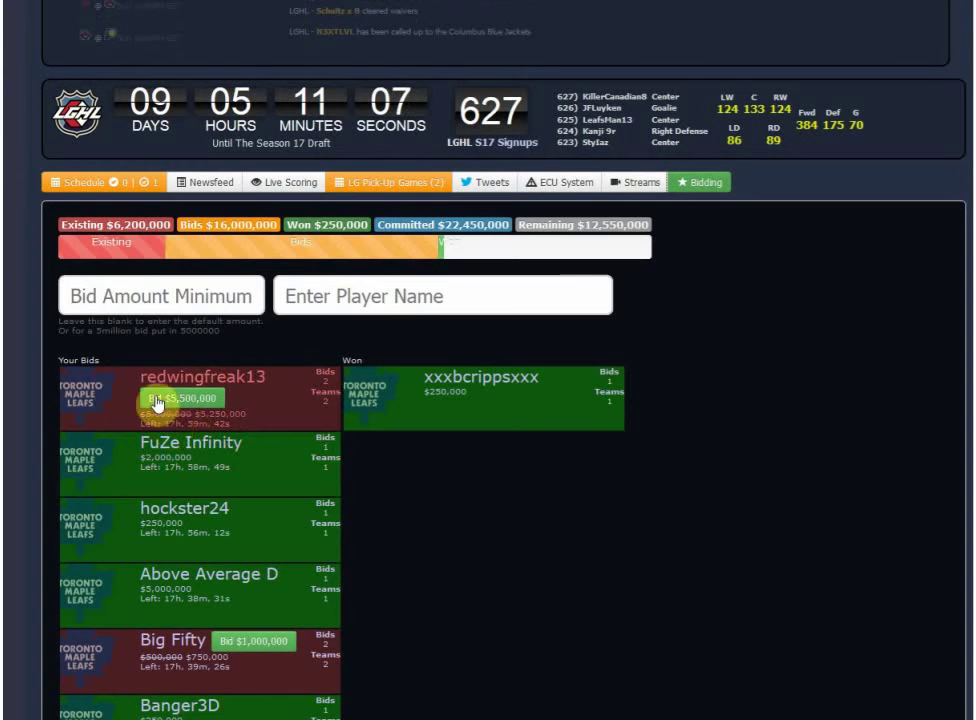
scroll(618, 571, "down", 1)
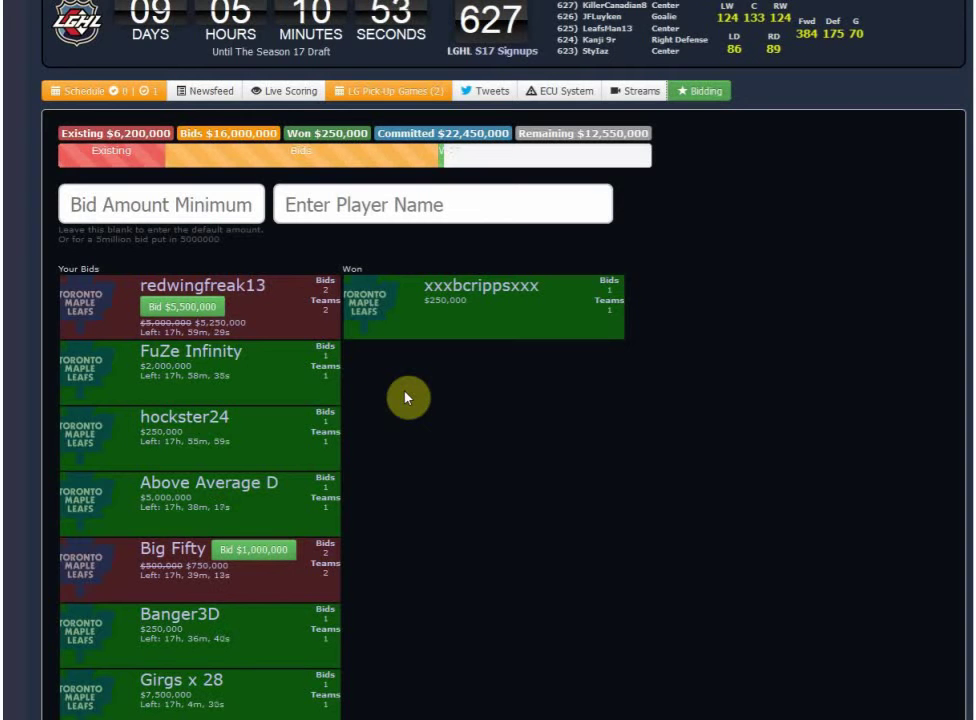
- Review the full list of the team's bids, including the outbid players and their offered counter-bids
left_click(190, 307)
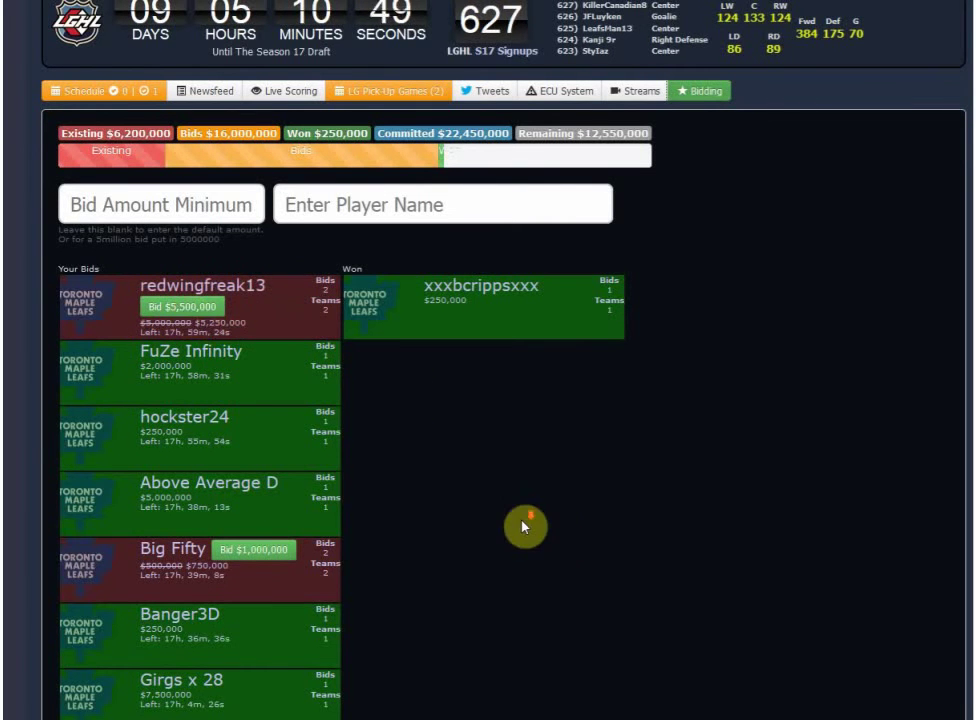
scroll(525, 525, "down", 4)
scroll(525, 527, "up", 4)
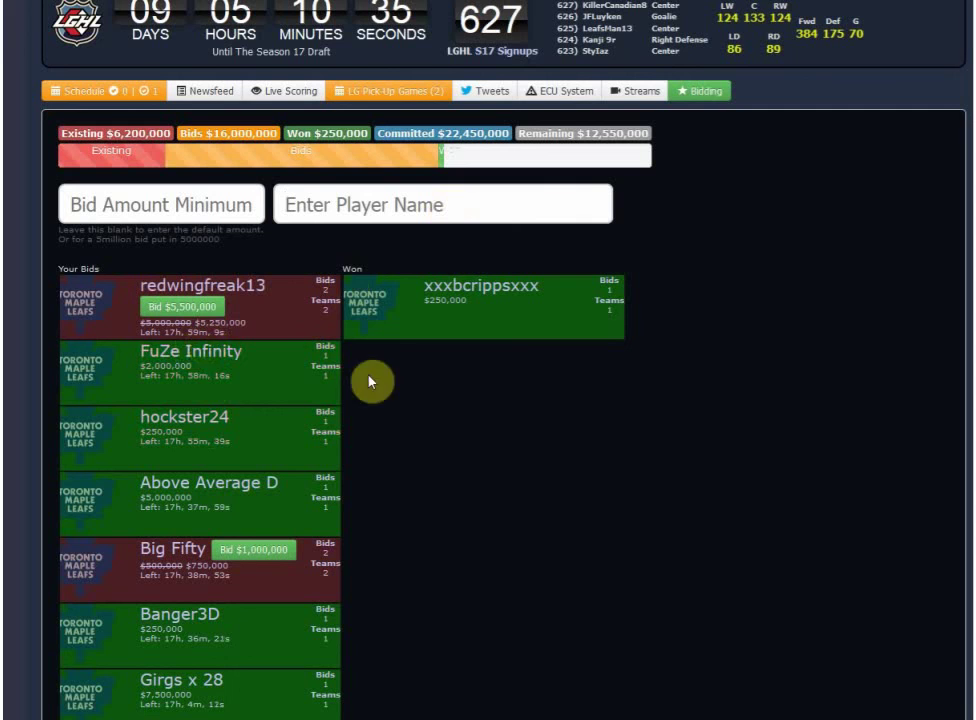
scroll(255, 497, "down", 3)
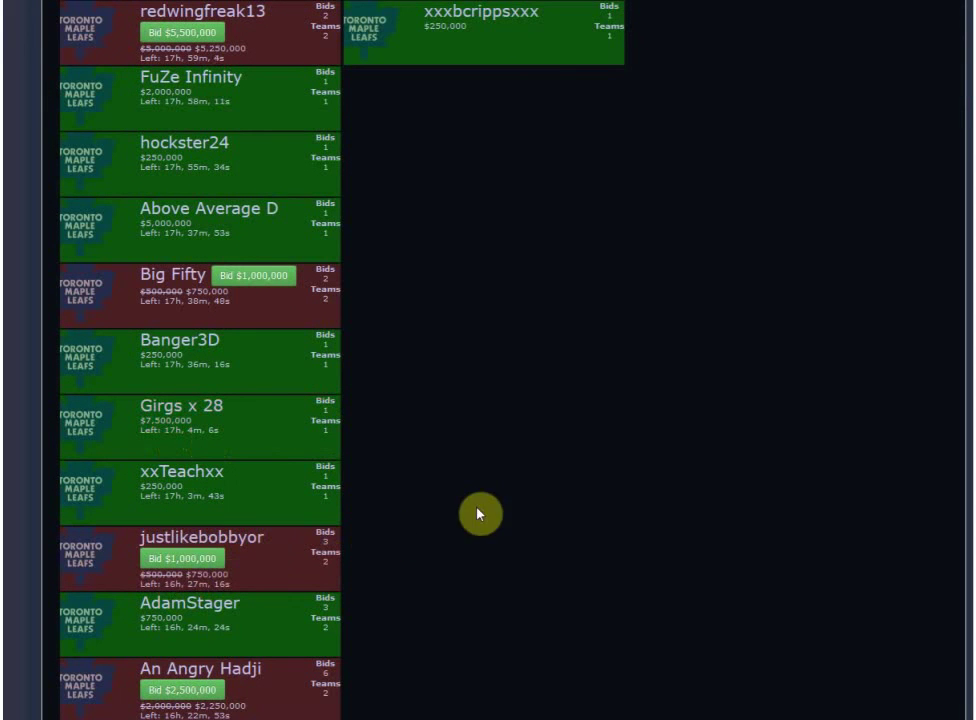
scroll(480, 513, "up", 3)
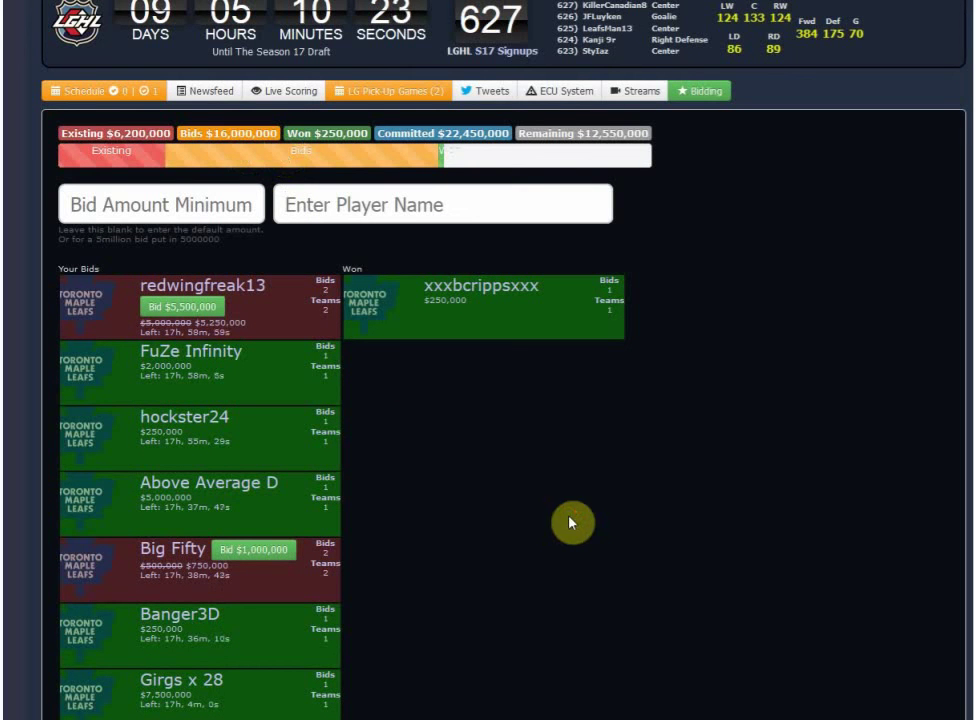
scroll(573, 519, "down", 4)
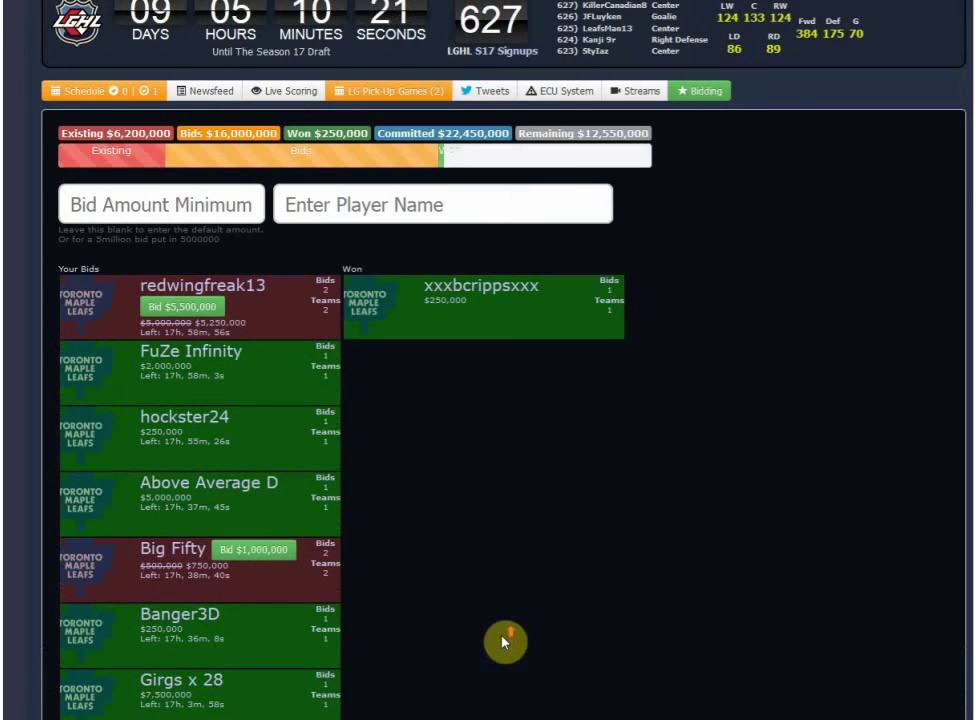